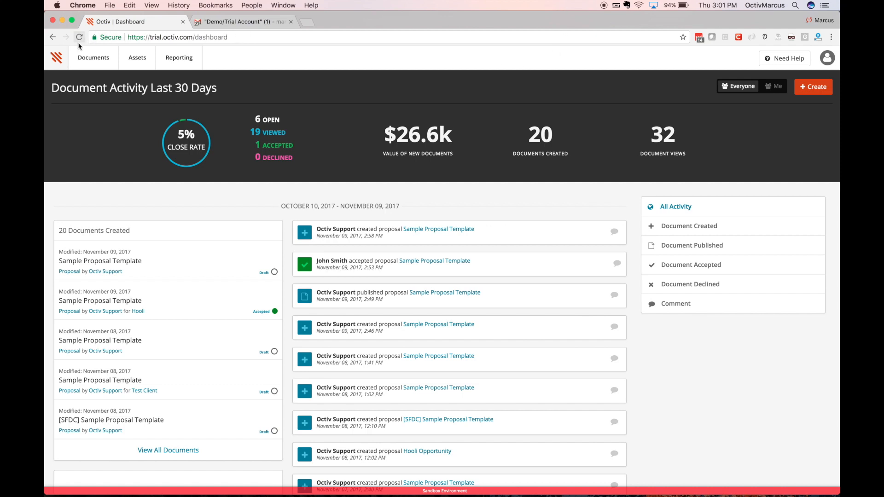
Refresh the dashboard, then create a new proposal based on Sample Proposal Template
{"action": "left_click", "coordinate": [56, 55]}
{"action": "left_click", "coordinate": [818, 91]}
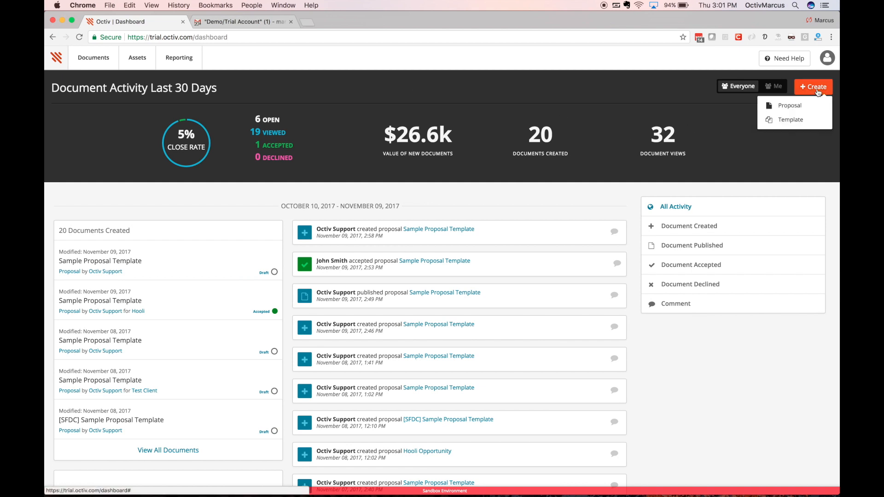
{"action": "left_click", "coordinate": [811, 106]}
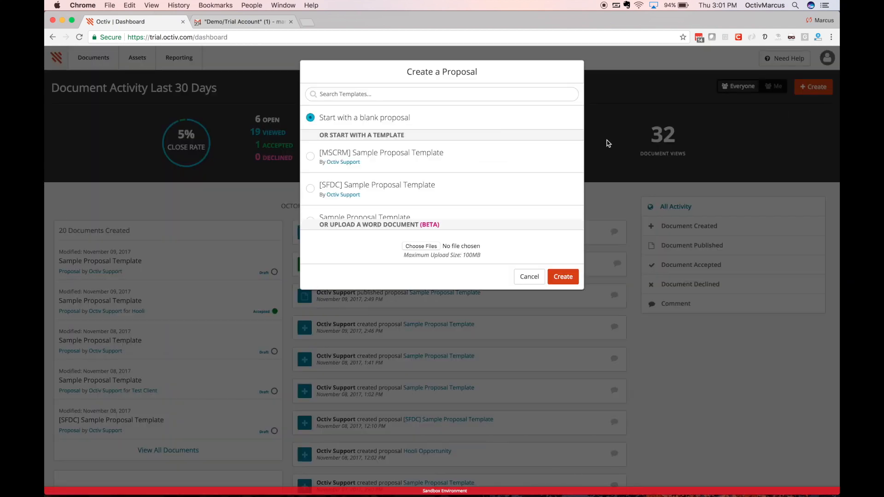
{"action": "scroll", "coordinate": [379, 158], "scroll_direction": "down", "scroll_amount": 5}
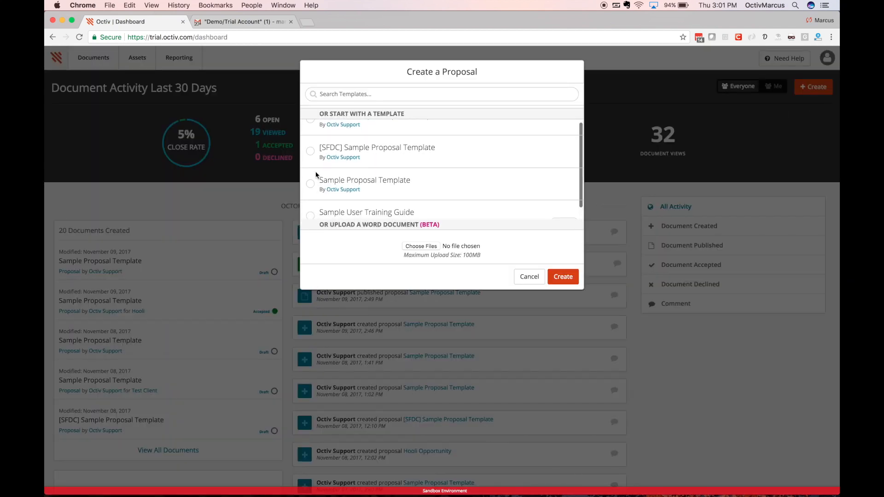
{"action": "left_click", "coordinate": [310, 184]}
{"action": "left_click", "coordinate": [557, 279]}
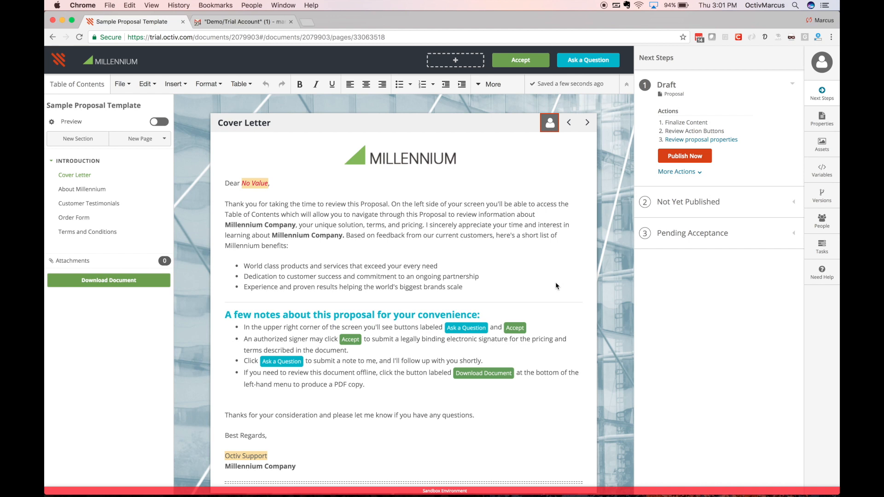
Add a fourth cover-letter benefit bullet reading 'Personal support experience'
{"action": "left_click", "coordinate": [468, 287]}
{"action": "key", "text": "Return"}
{"action": "type", "text": "Personal support experience"}
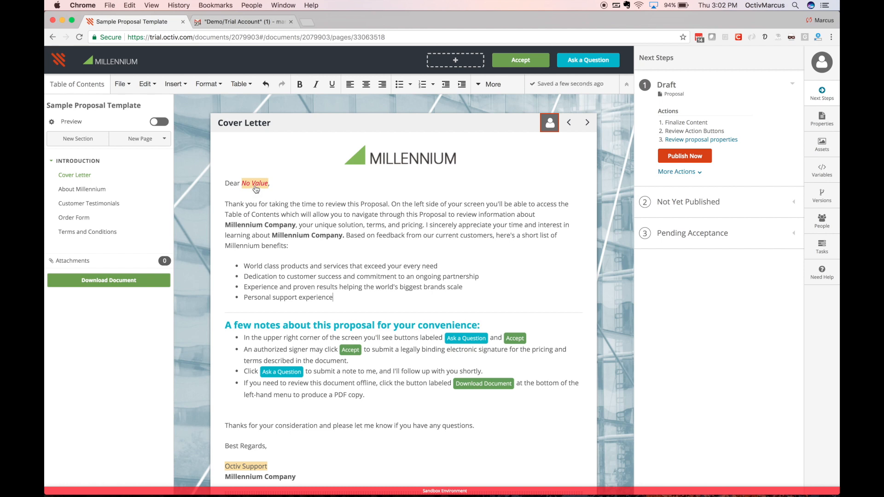
Fill the greeting's customer first name variable with the customer's first name and save
{"action": "left_click", "coordinate": [255, 185]}
{"action": "left_click", "coordinate": [253, 133]}
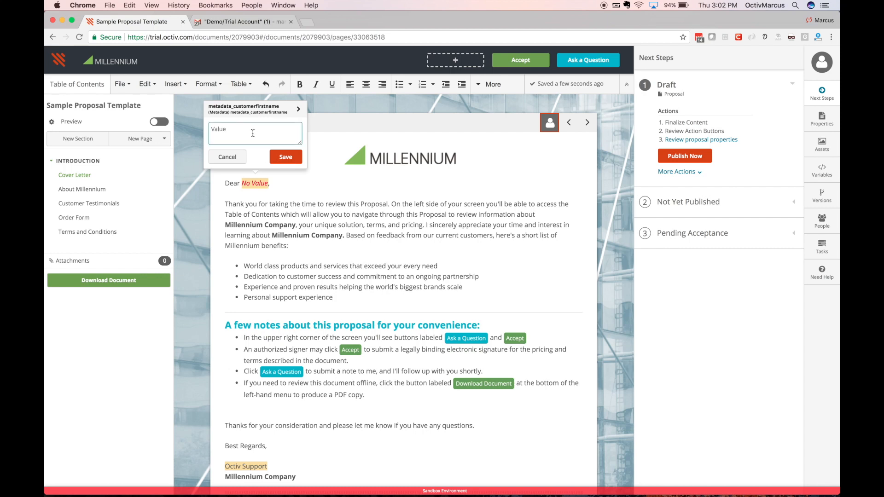
{"action": "type", "text": "John"}
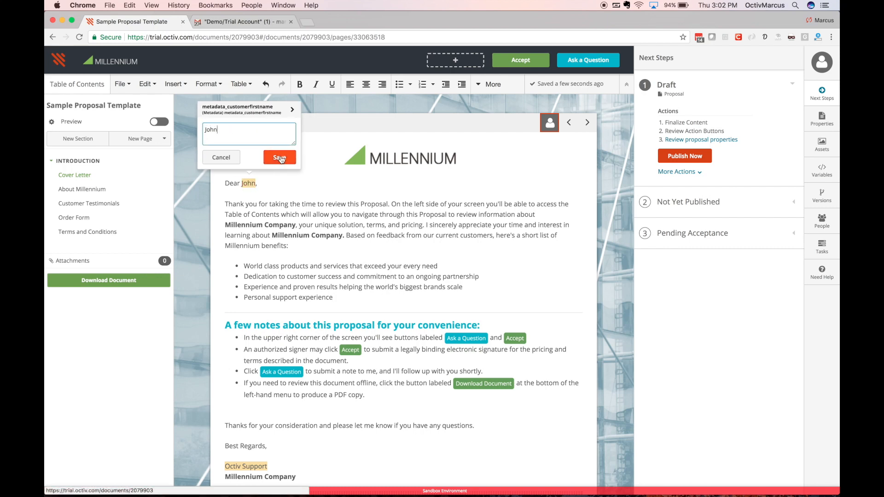
{"action": "left_click", "coordinate": [279, 158]}
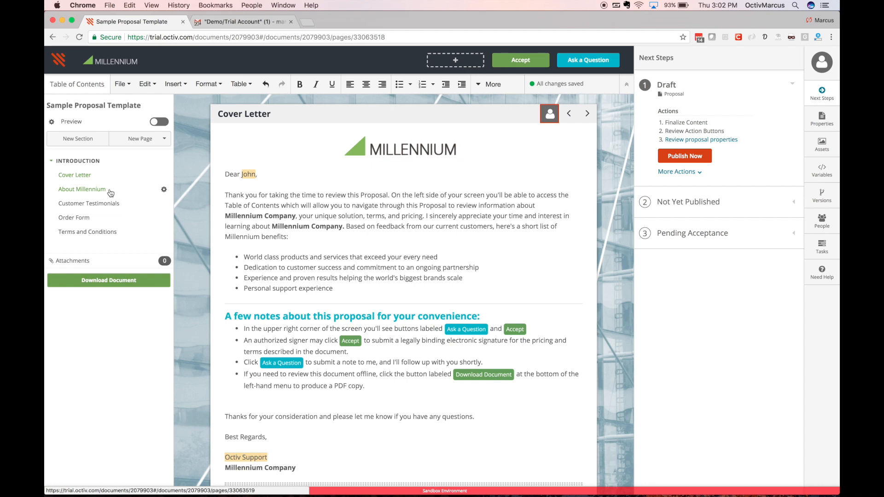
On the Customer Testimonials page, set the customer industry variable to Education and save
{"action": "left_click", "coordinate": [82, 189]}
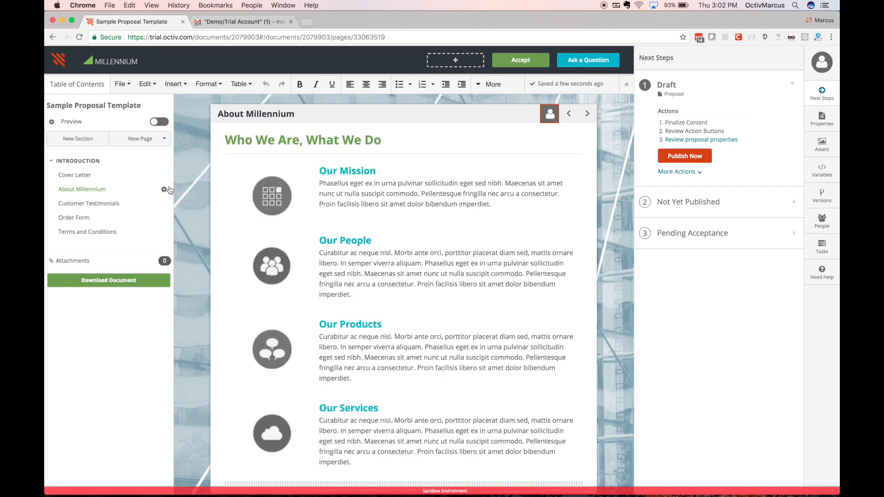
{"action": "left_click", "coordinate": [106, 204]}
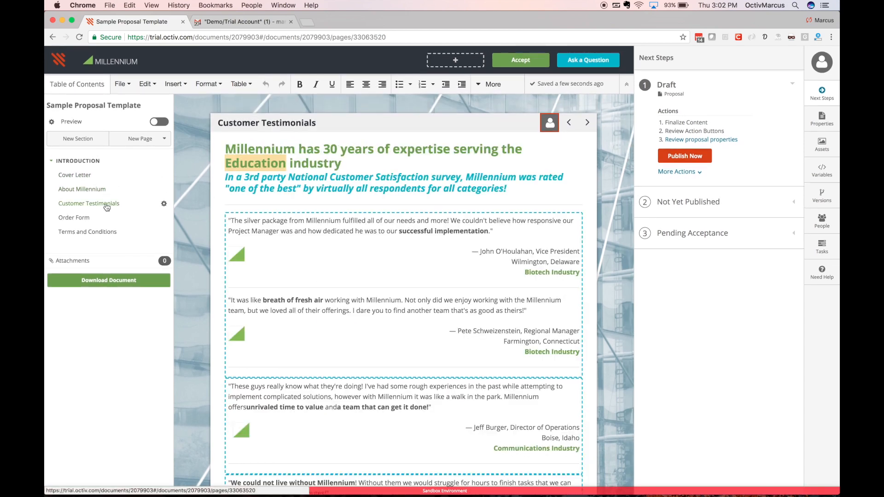
{"action": "left_click", "coordinate": [244, 173]}
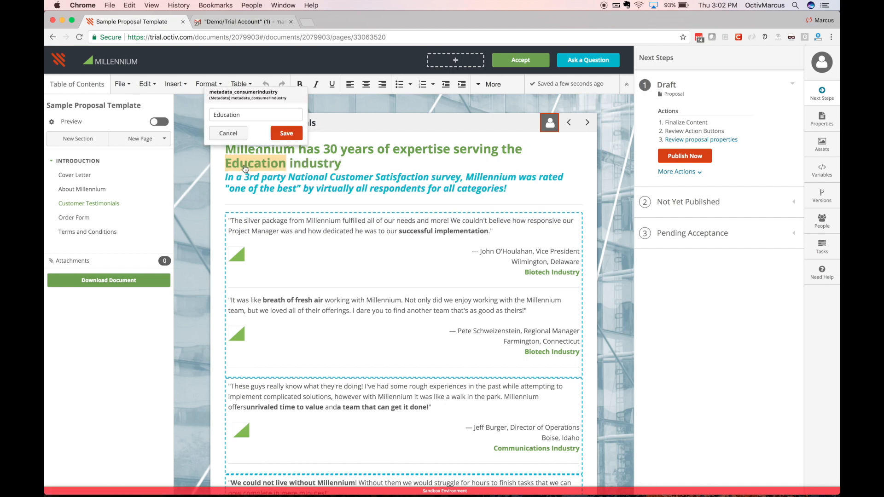
{"action": "left_click", "coordinate": [251, 116]}
{"action": "scroll", "coordinate": [250, 164], "scroll_direction": "down", "scroll_amount": 3}
{"action": "scroll", "coordinate": [250, 164], "scroll_direction": "down", "scroll_amount": 1}
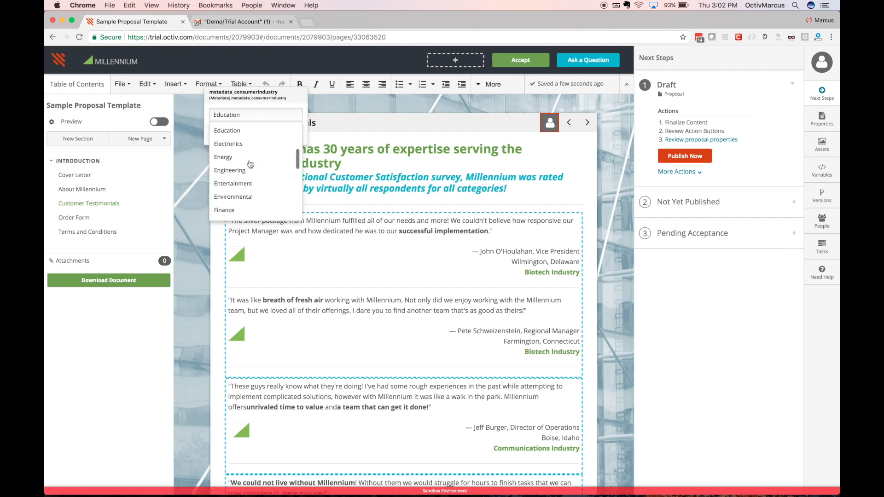
{"action": "left_click", "coordinate": [248, 130]}
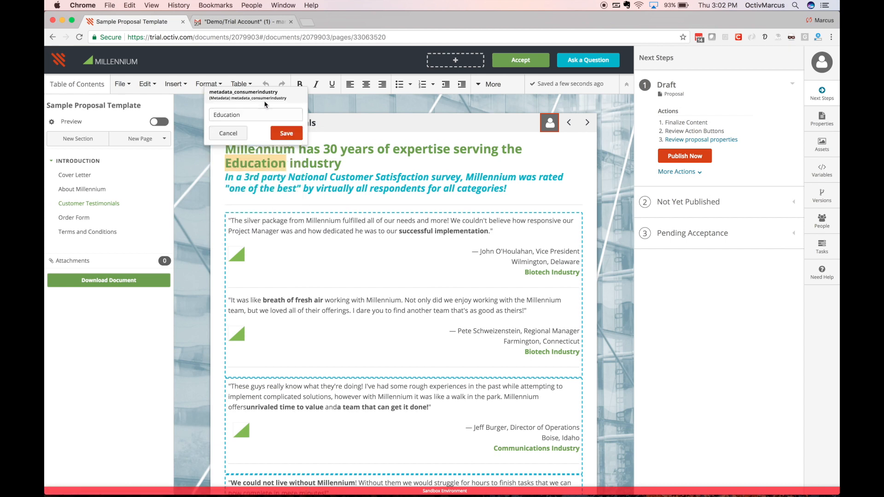
{"action": "left_click", "coordinate": [285, 133]}
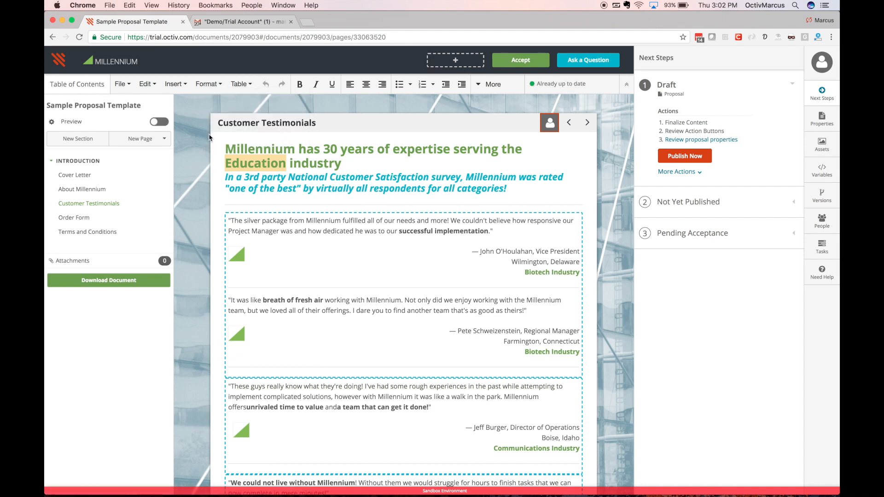
Preview the Customer Testimonials page as the client sees it, then return to editing
{"action": "scroll", "coordinate": [251, 292], "scroll_direction": "down", "scroll_amount": 3}
{"action": "scroll", "coordinate": [249, 297], "scroll_direction": "up", "scroll_amount": 2}
{"action": "scroll", "coordinate": [249, 297], "scroll_direction": "up", "scroll_amount": 1}
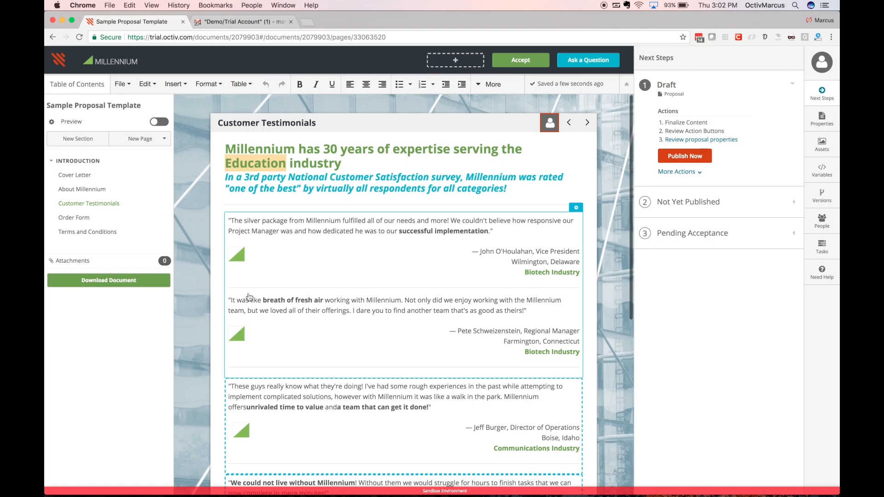
{"action": "left_click", "coordinate": [161, 122]}
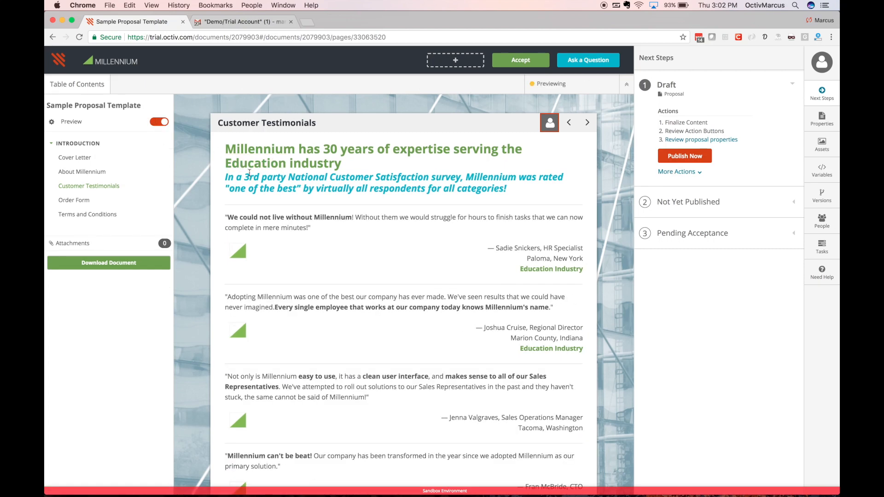
{"action": "scroll", "coordinate": [330, 289], "scroll_direction": "down", "scroll_amount": 1}
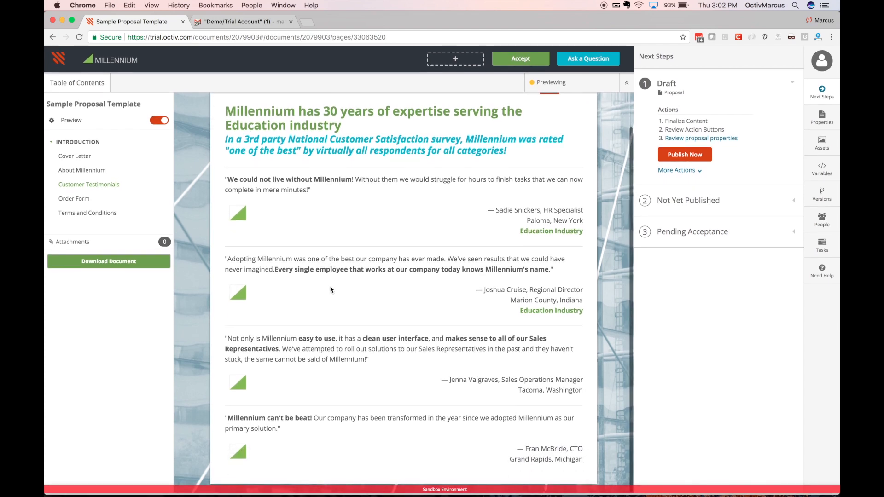
{"action": "scroll", "coordinate": [330, 289], "scroll_direction": "up", "scroll_amount": 1}
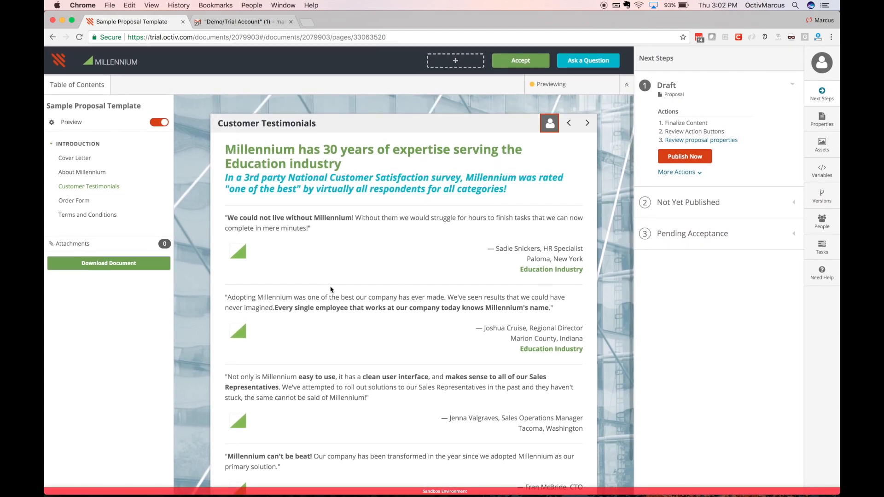
{"action": "left_click", "coordinate": [161, 122]}
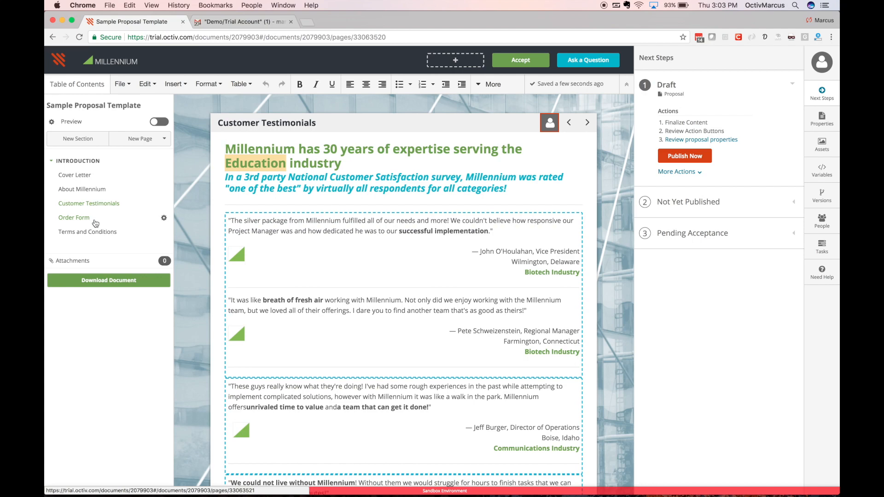
On the Order Form page, set the proposal client to Hooli and save
{"action": "left_click", "coordinate": [73, 218]}
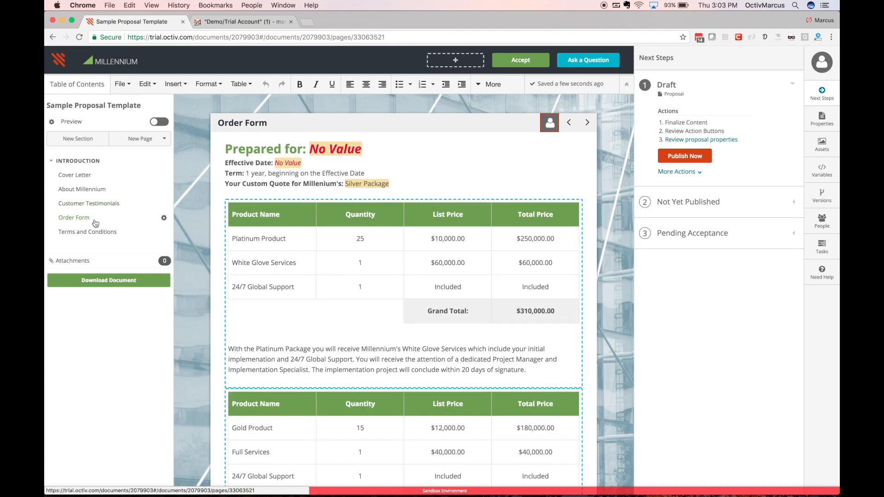
{"action": "left_click", "coordinate": [327, 151]}
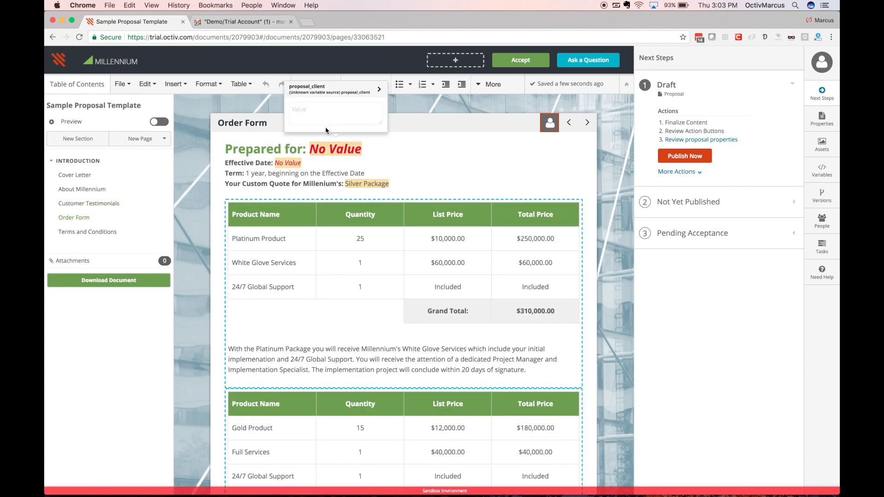
{"action": "left_click", "coordinate": [328, 108]}
{"action": "type", "text": "Hooli"}
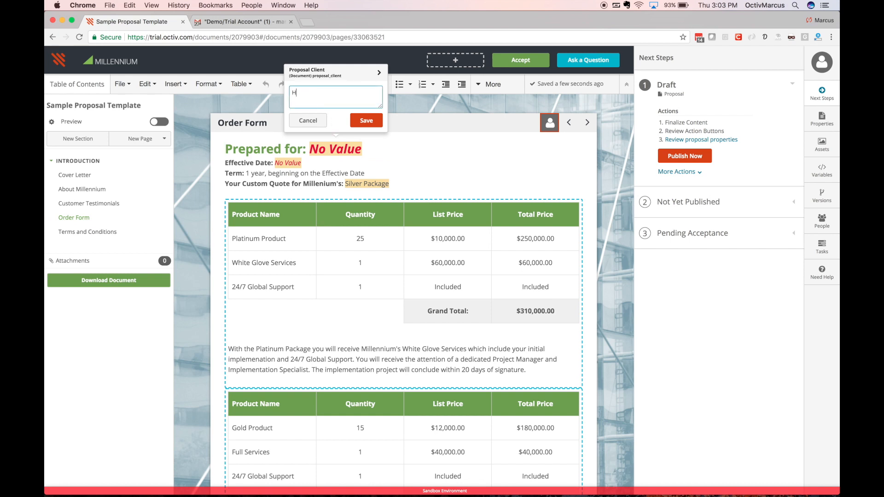
{"action": "left_click", "coordinate": [352, 119]}
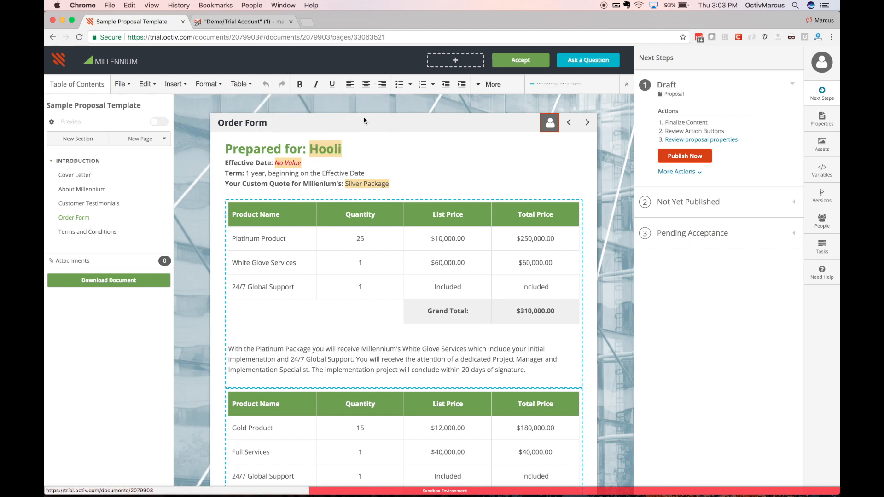
Set the order form's effective date to December 1, 2017
{"action": "left_click", "coordinate": [295, 164]}
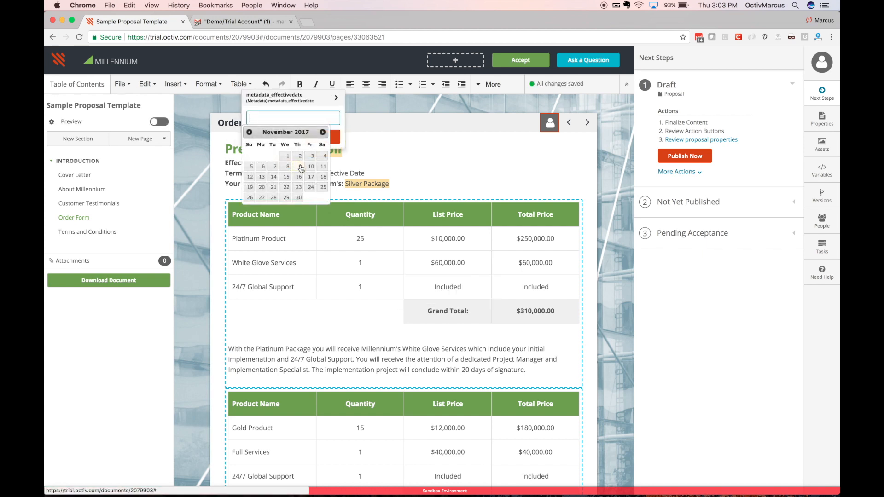
{"action": "left_click", "coordinate": [323, 132]}
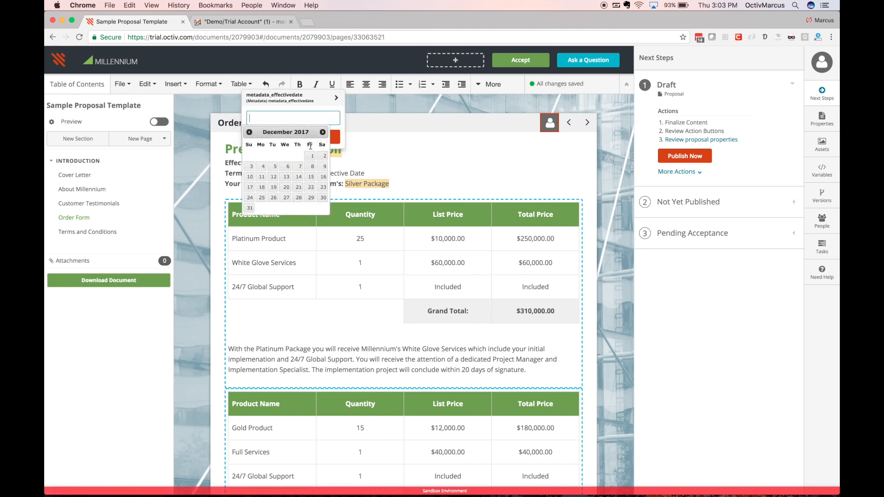
{"action": "left_click", "coordinate": [311, 156]}
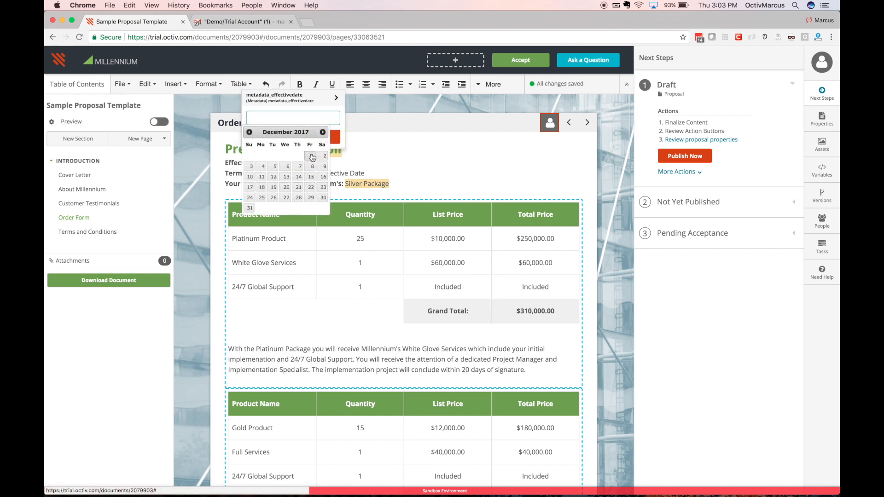
Choose Gold Package as the quoted services package and save
{"action": "left_click", "coordinate": [357, 185]}
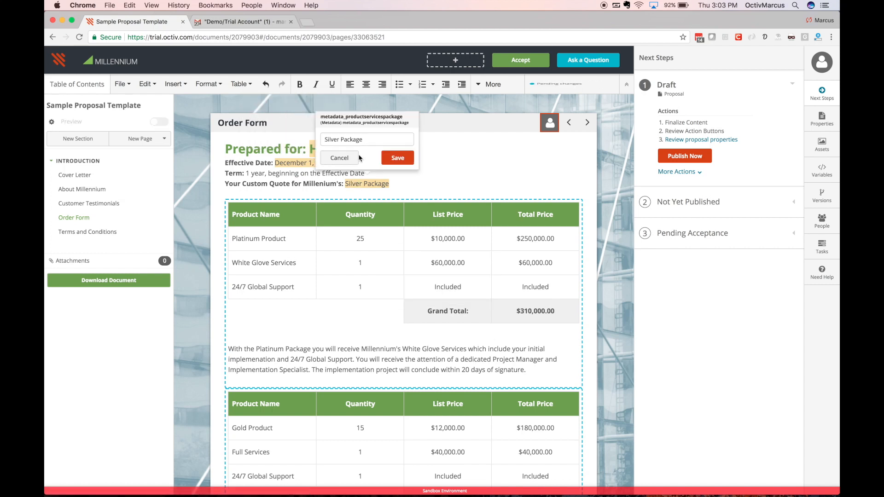
{"action": "left_click", "coordinate": [362, 140]}
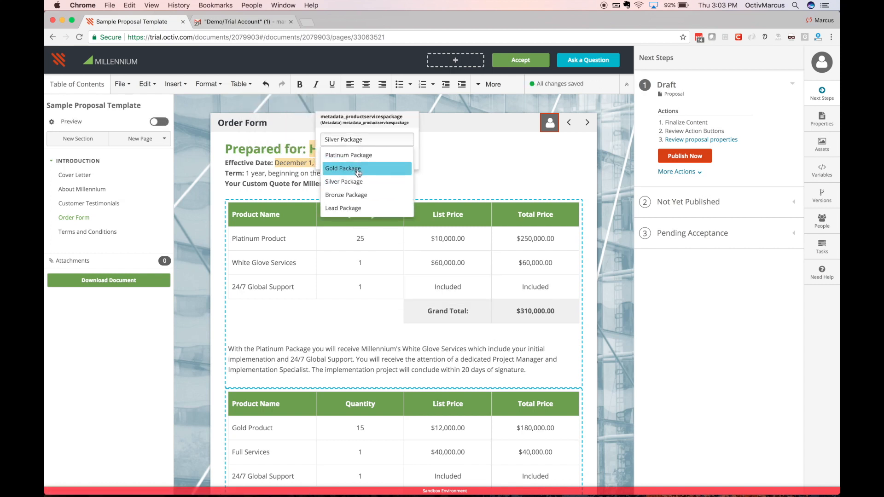
{"action": "left_click", "coordinate": [357, 169]}
{"action": "left_click", "coordinate": [388, 165]}
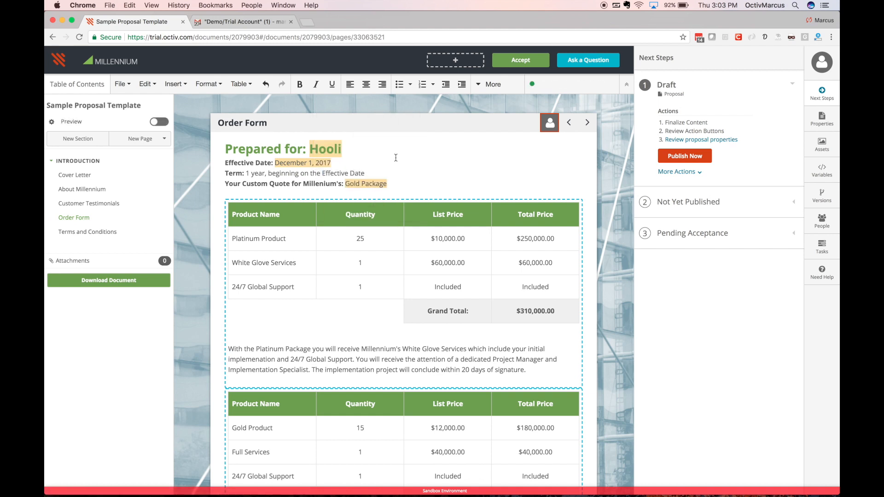
Preview the Gold Package order form, exit preview, and go to the Terms and Conditions page
{"action": "left_click", "coordinate": [157, 123]}
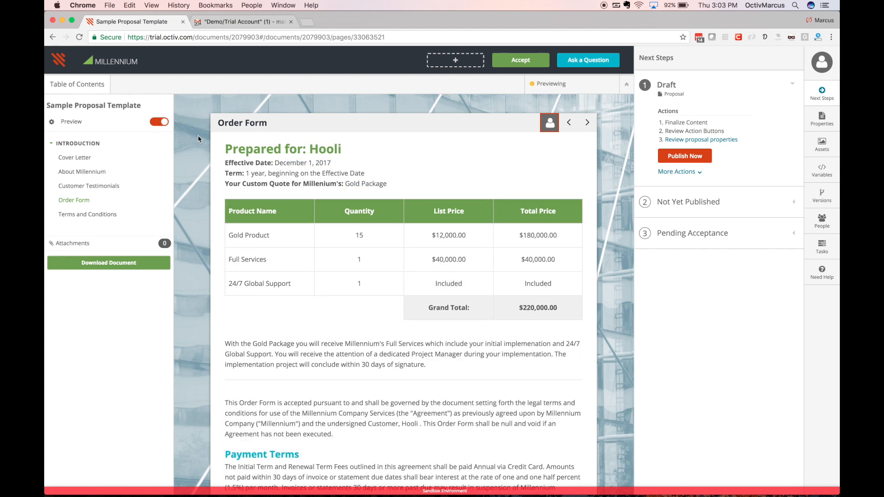
{"action": "scroll", "coordinate": [240, 237], "scroll_direction": "down", "scroll_amount": 5}
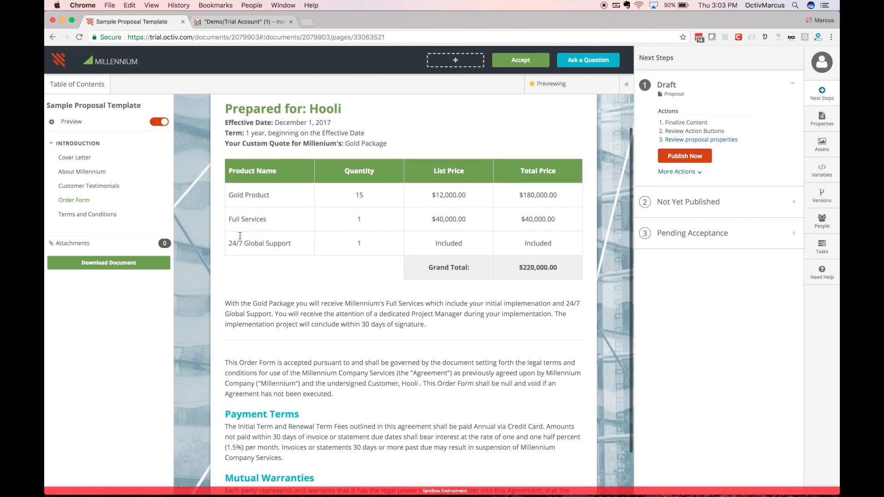
{"action": "scroll", "coordinate": [239, 239], "scroll_direction": "up", "scroll_amount": 5}
{"action": "left_click", "coordinate": [157, 121]}
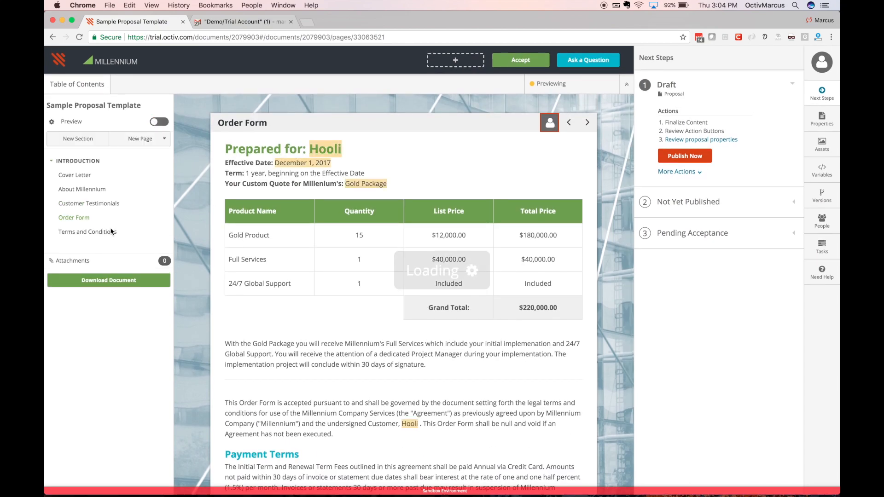
{"action": "left_click", "coordinate": [152, 231]}
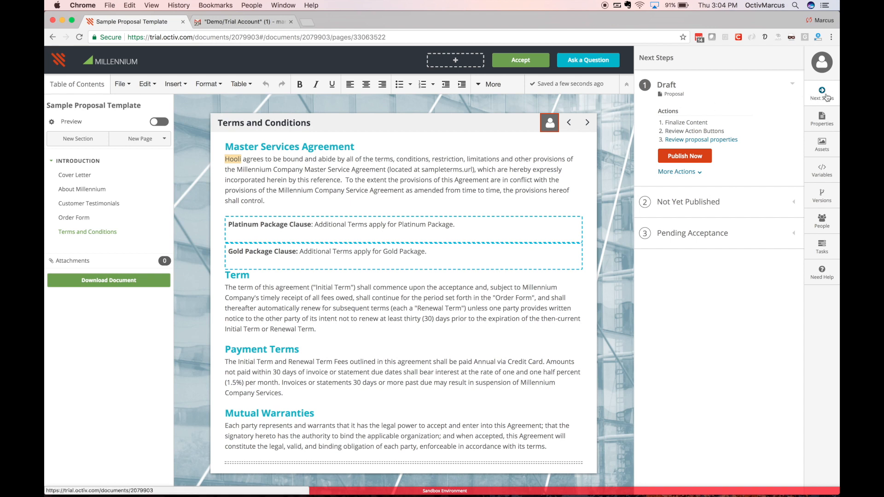
Publish the draft proposal with Publish Now from the Next Steps panel
{"action": "left_click", "coordinate": [701, 154]}
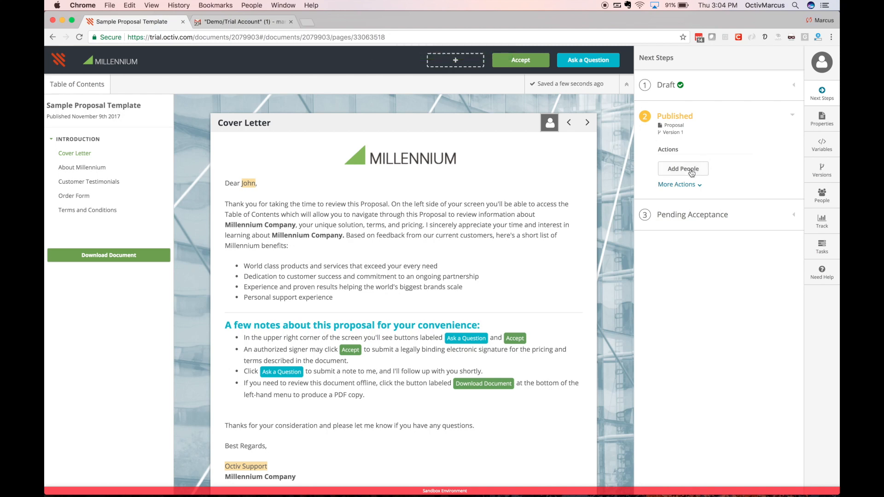
Add a recipient by entering the contact's first name, last name and e-mail address, then submit
{"action": "left_click", "coordinate": [690, 171]}
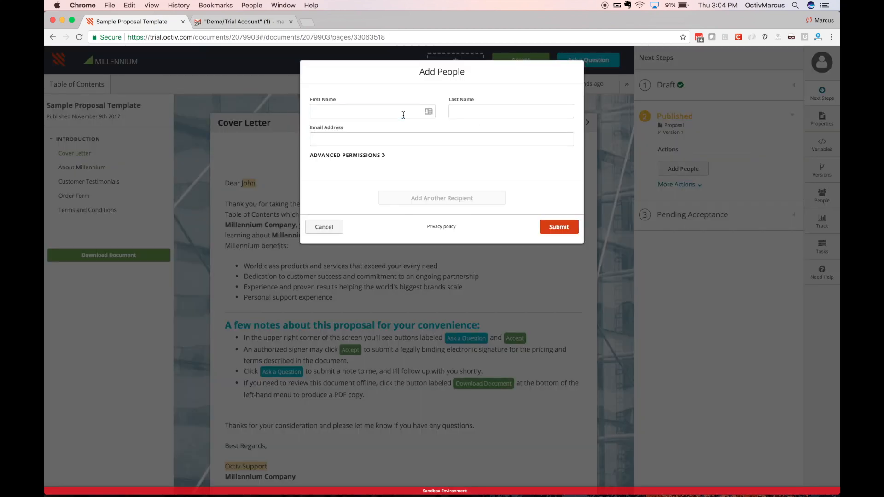
{"action": "type", "text": "John"}
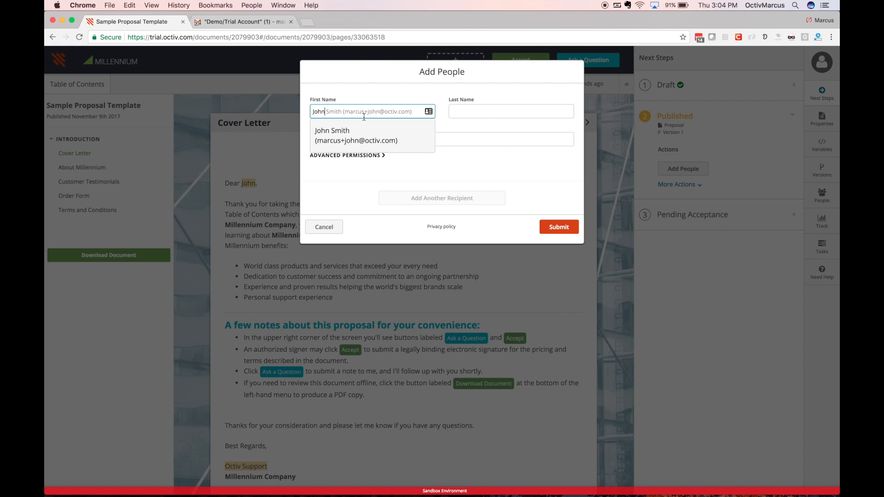
{"action": "type", "text": "ny"}
{"action": "key", "text": "Tab"}
{"action": "type", "text": "Smith"}
{"action": "key", "text": "Tab"}
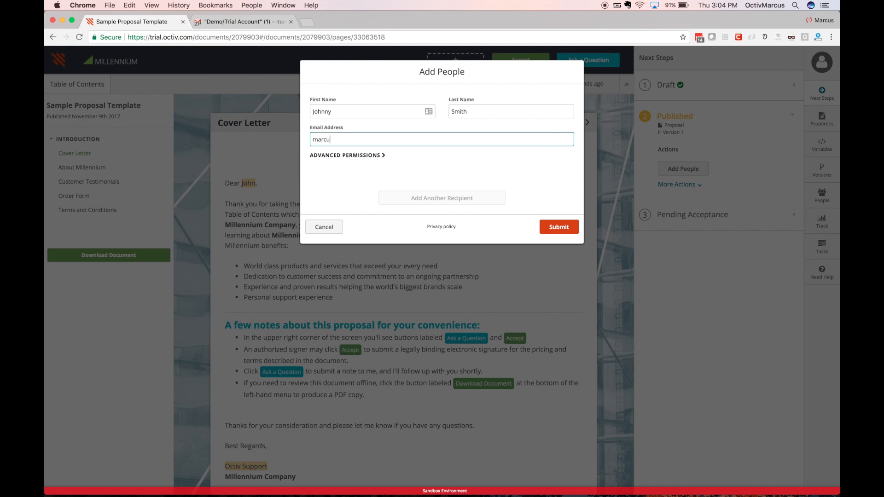
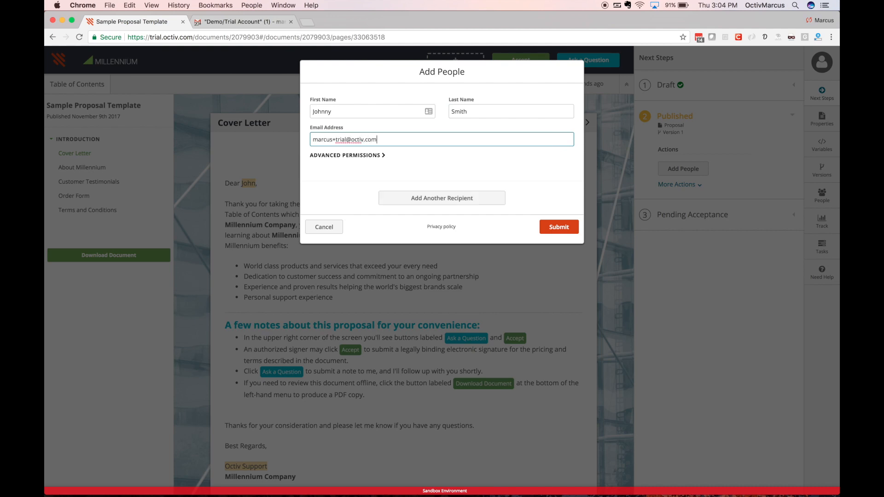
{"action": "left_click", "coordinate": [555, 228]}
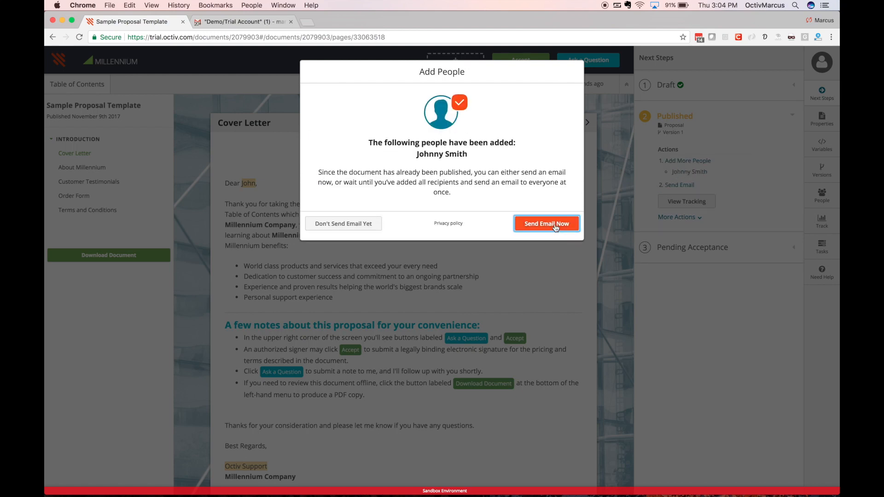
Send the proposal e-mail now to all recipients and close the confirmation
{"action": "left_click", "coordinate": [556, 228]}
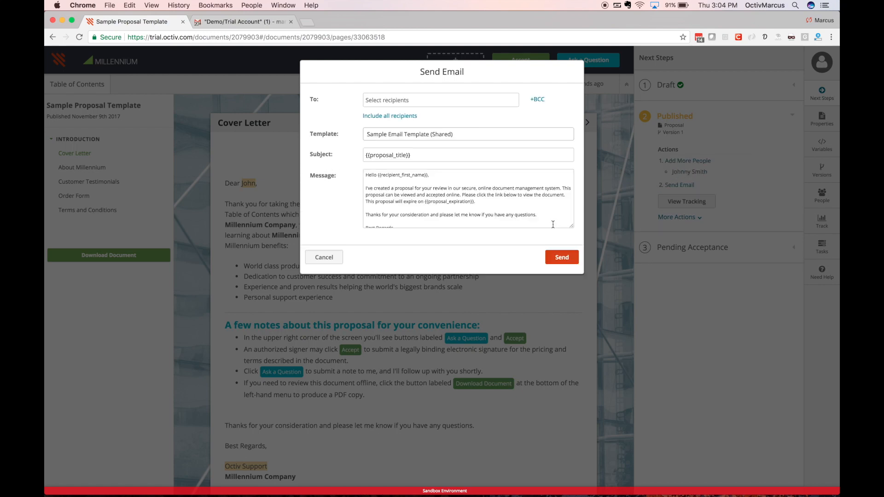
{"action": "left_click", "coordinate": [398, 117]}
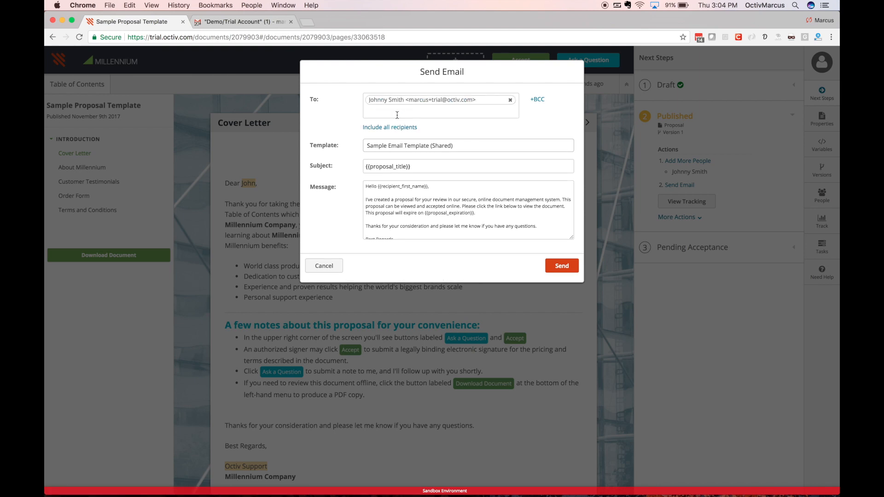
{"action": "left_click", "coordinate": [488, 212]}
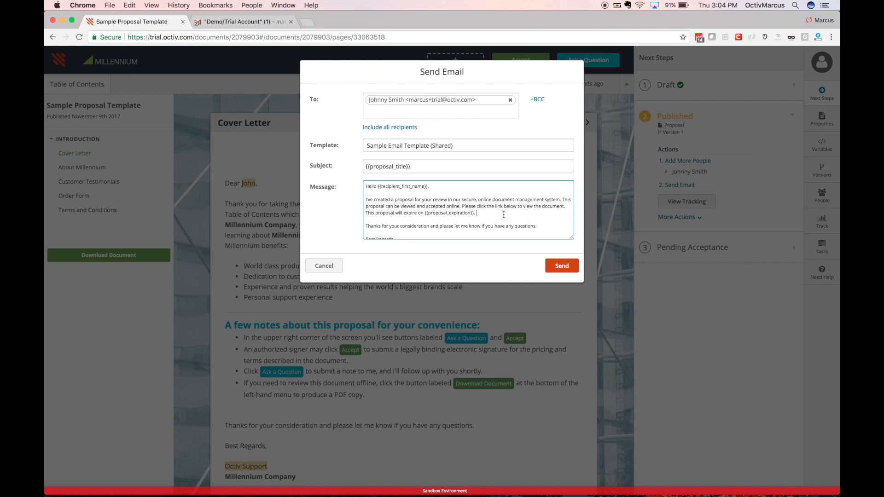
{"action": "left_click", "coordinate": [561, 267]}
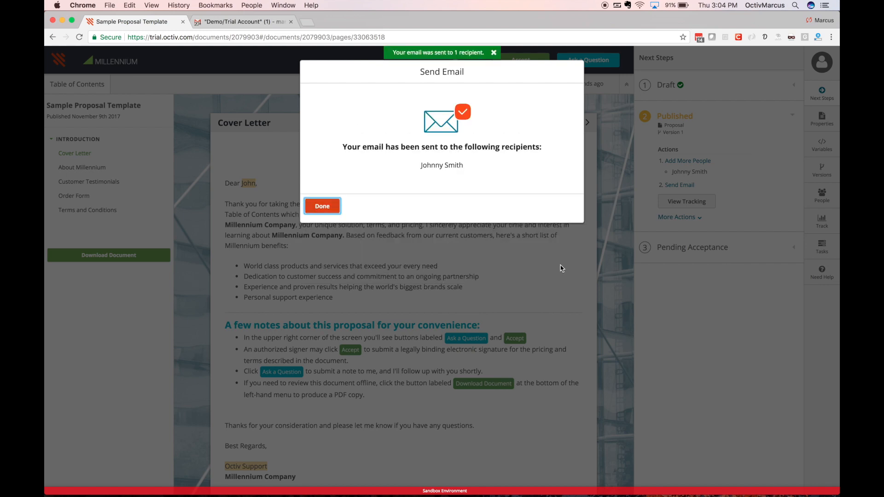
{"action": "left_click", "coordinate": [322, 206]}
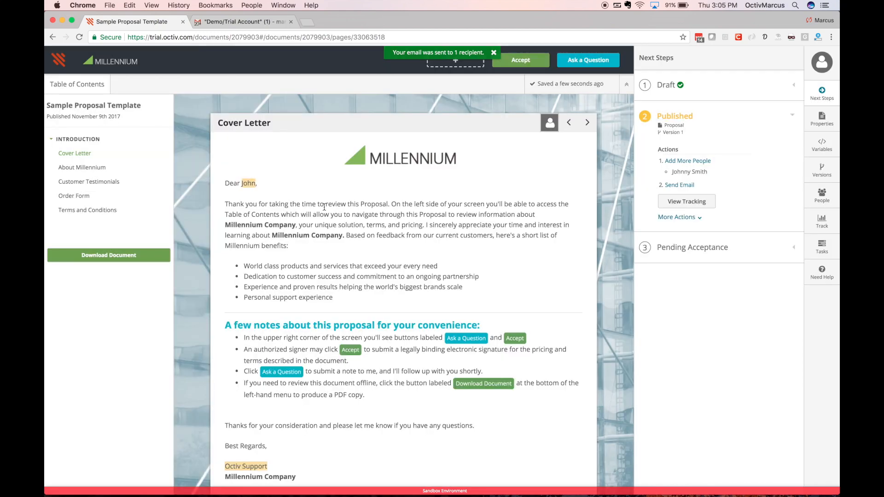
In Gmail, open the Sample Proposal Template e-mail and open its View Document link in an incognito window
{"action": "left_click", "coordinate": [266, 22]}
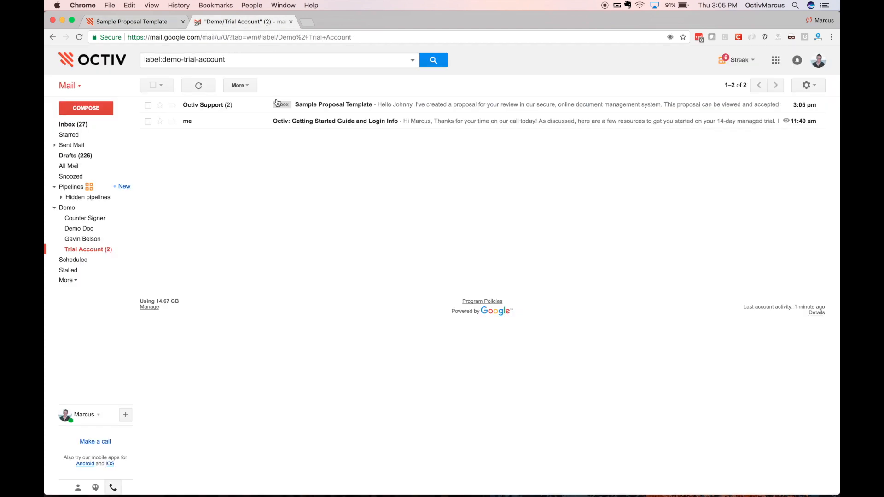
{"action": "left_click", "coordinate": [243, 111]}
{"action": "scroll", "coordinate": [272, 226], "scroll_direction": "down", "scroll_amount": 3}
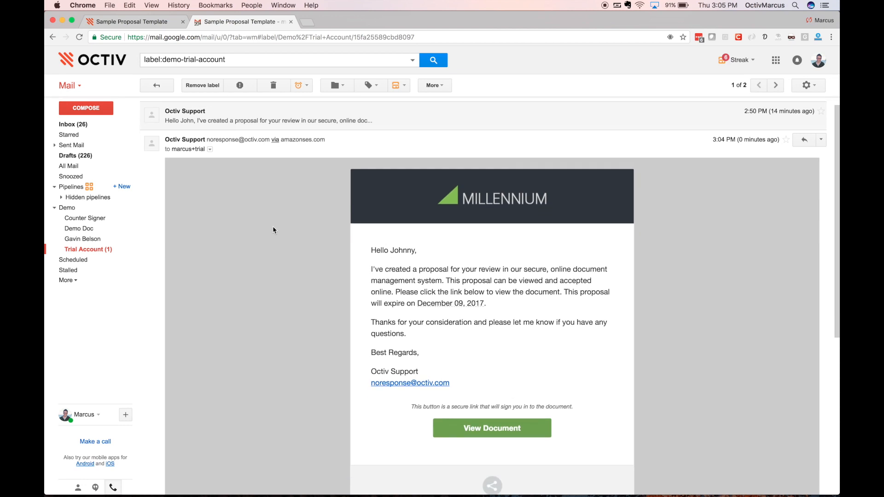
{"action": "scroll", "coordinate": [273, 230], "scroll_direction": "up", "scroll_amount": 1}
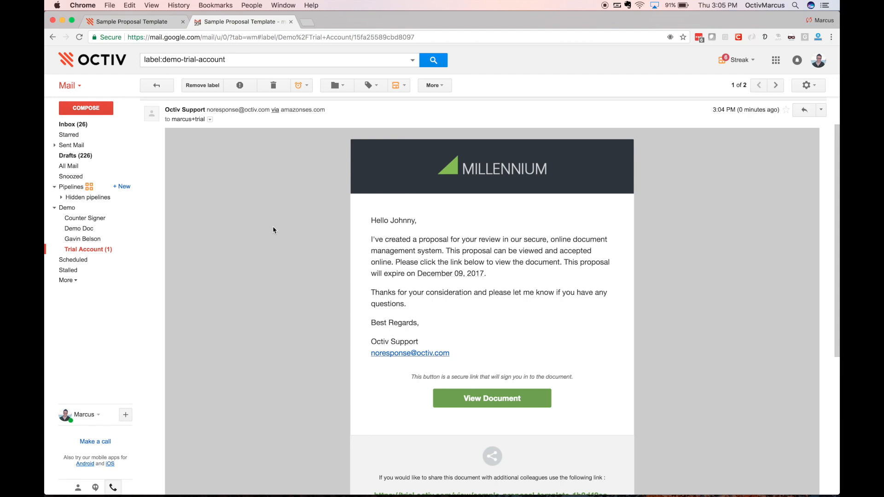
{"action": "right_click", "coordinate": [508, 390]}
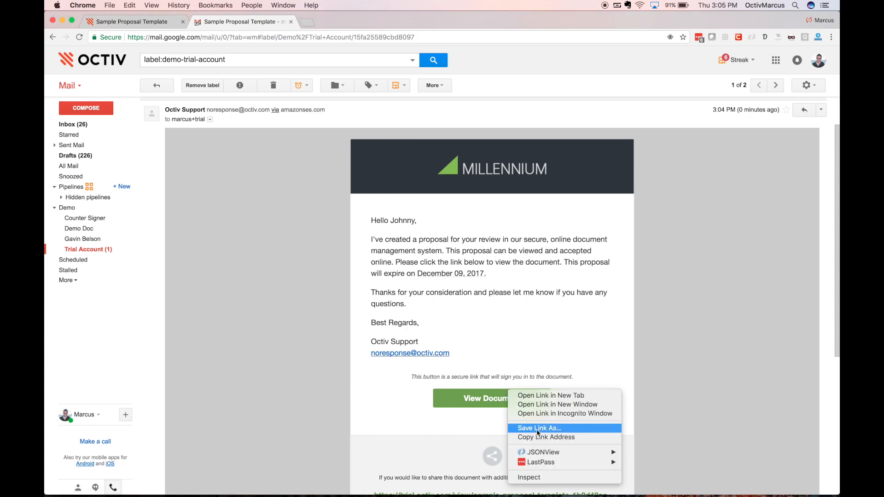
{"action": "left_click", "coordinate": [536, 414]}
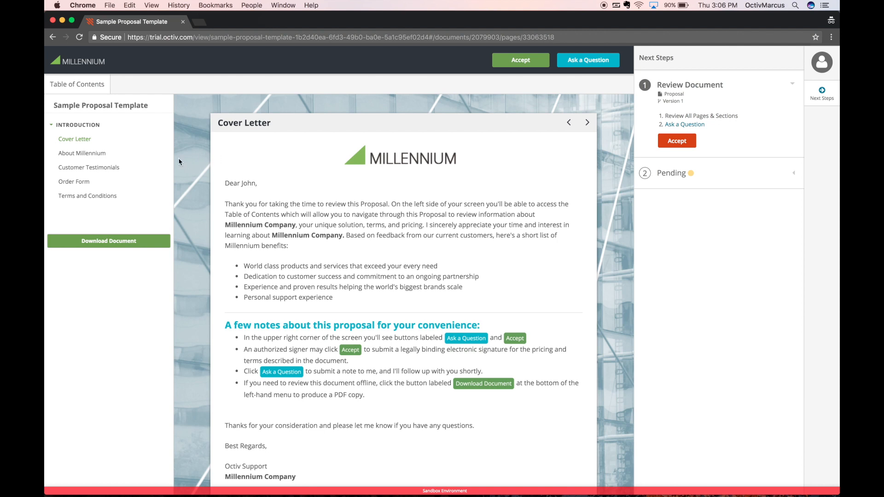
Step through About Millennium, Customer Testimonials, Order Form and Terms and Conditions in the client viewer
{"action": "left_click", "coordinate": [111, 155]}
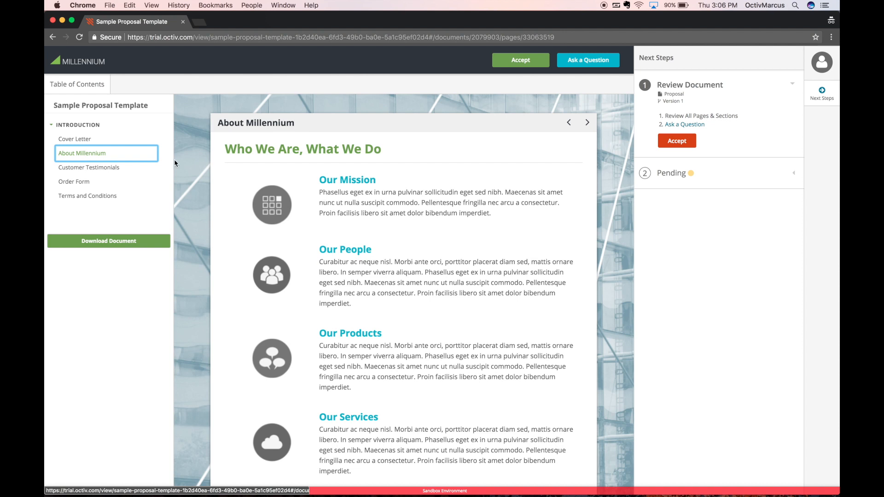
{"action": "left_click", "coordinate": [125, 170]}
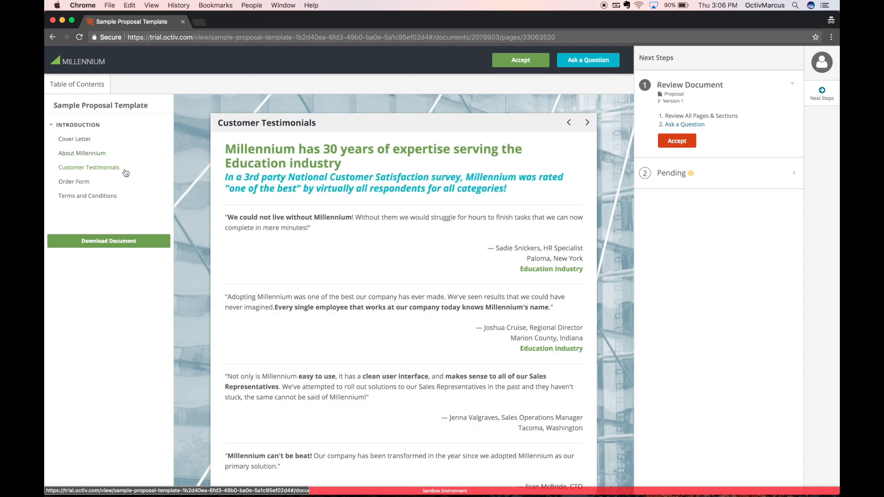
{"action": "left_click", "coordinate": [122, 171]}
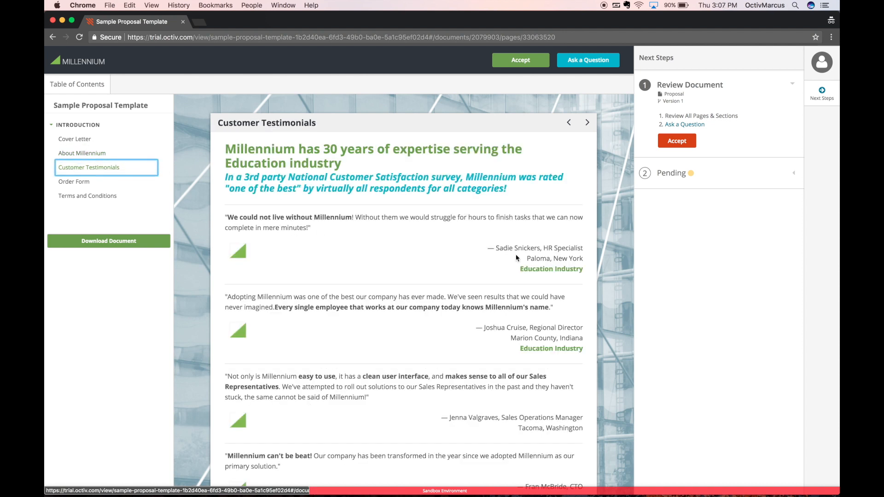
{"action": "left_click", "coordinate": [137, 186]}
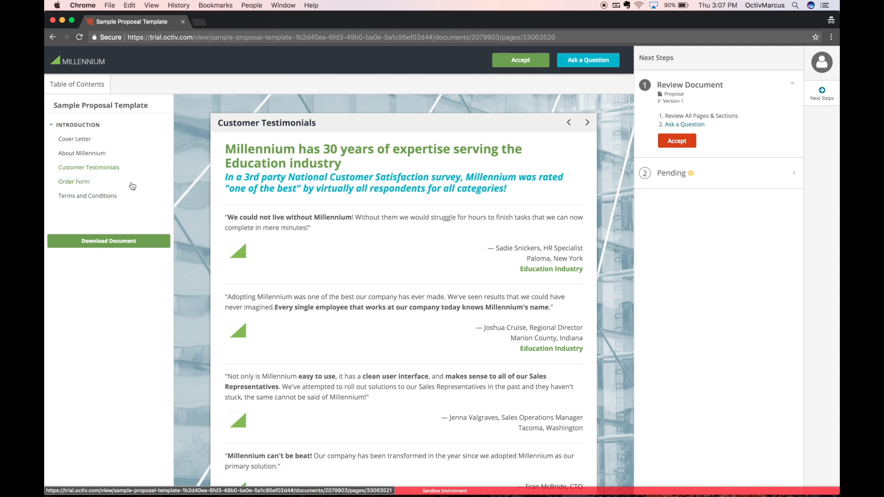
{"action": "scroll", "coordinate": [215, 201], "scroll_direction": "down", "scroll_amount": 4}
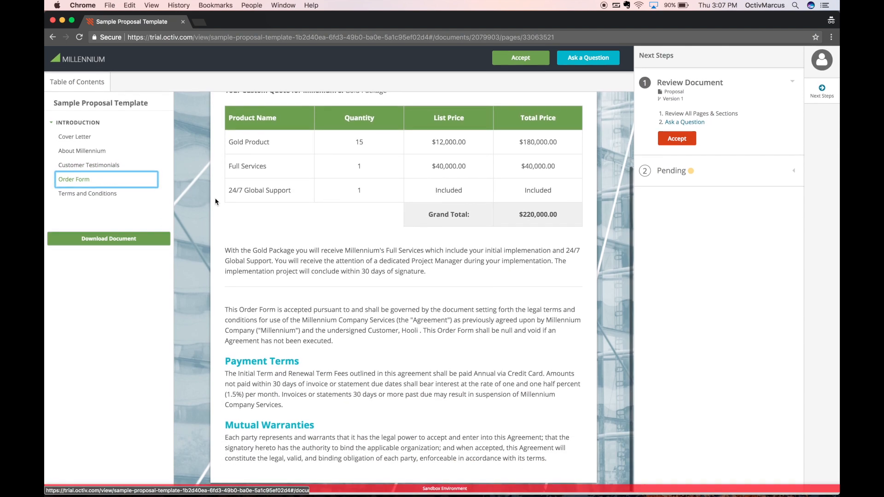
{"action": "scroll", "coordinate": [215, 201], "scroll_direction": "up", "scroll_amount": 5}
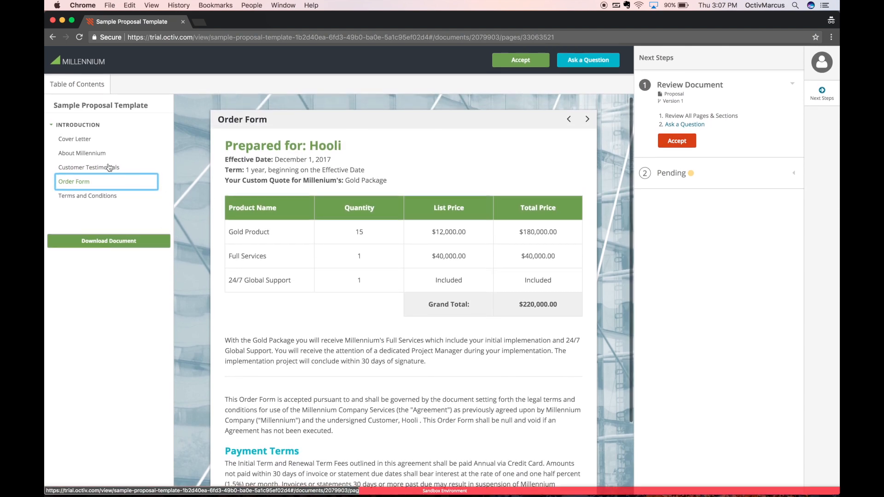
{"action": "left_click", "coordinate": [88, 196]}
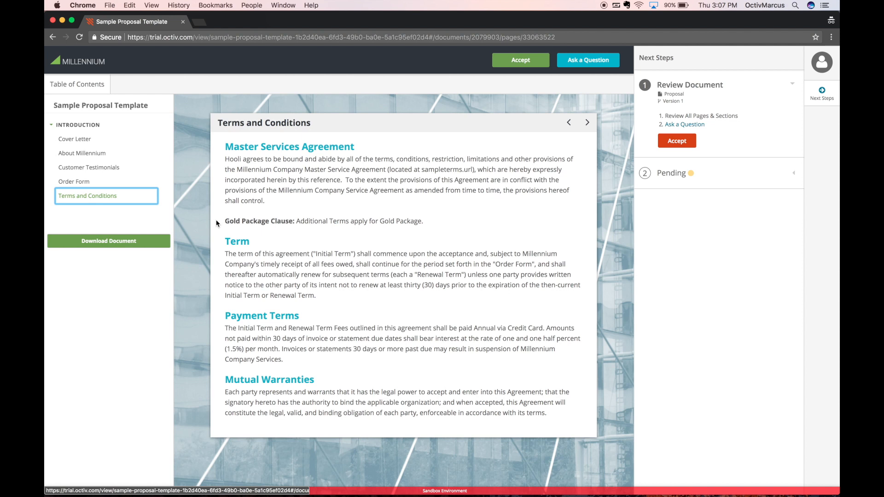
Accept the proposal, agree to transact electronically, sign it, and dismiss the signature receipt
{"action": "left_click", "coordinate": [503, 60]}
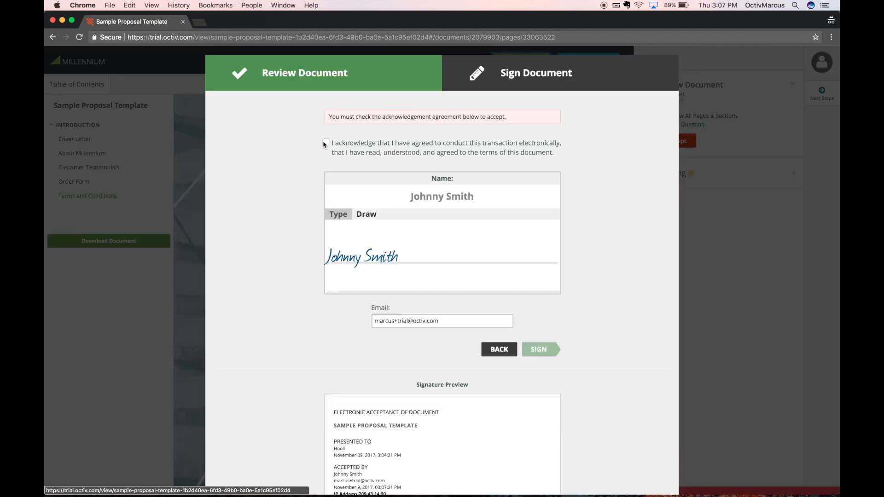
{"action": "left_click", "coordinate": [325, 143]}
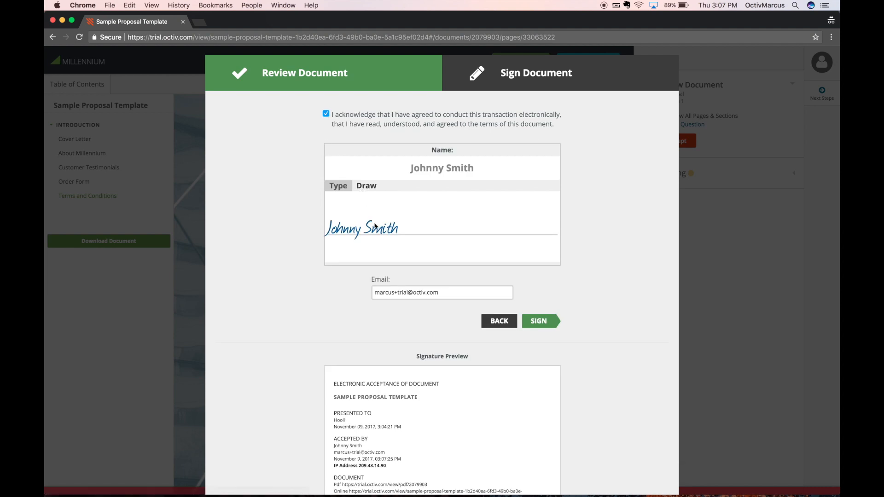
{"action": "left_click", "coordinate": [552, 323]}
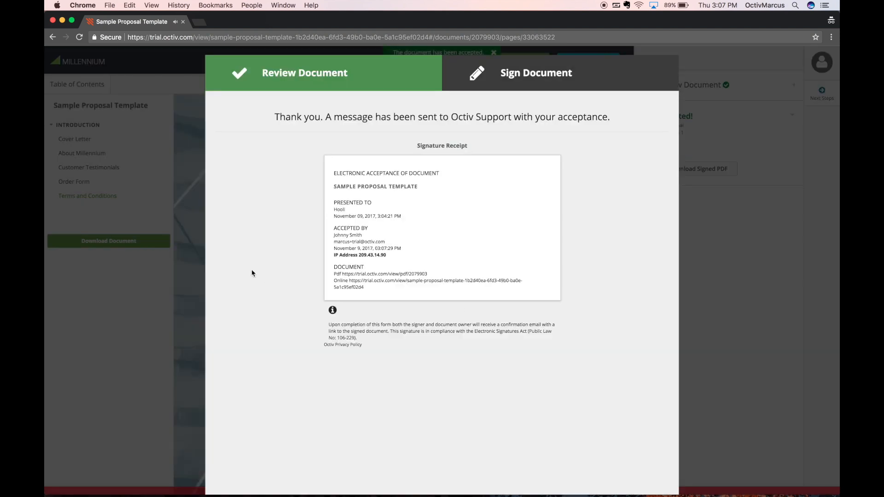
{"action": "left_click", "coordinate": [194, 255]}
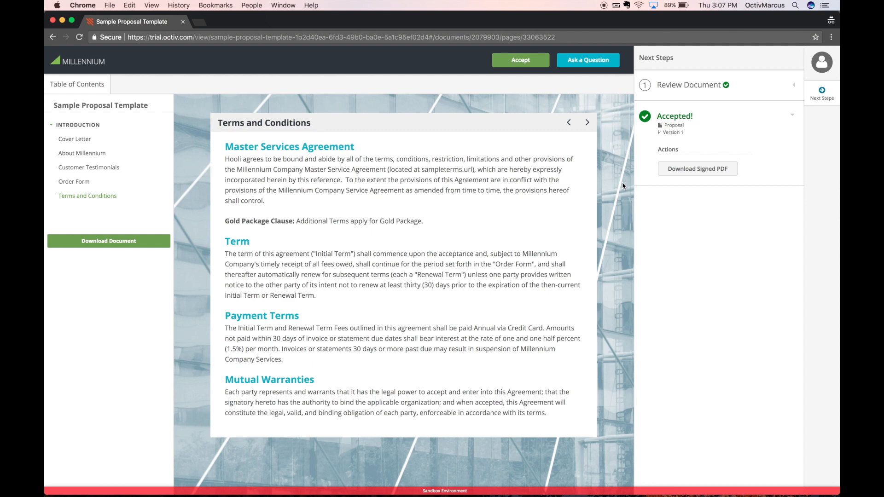
Leave the recipient's private window and return to the Sample Proposal Template owner view
{"action": "key", "text": "super+grave"}
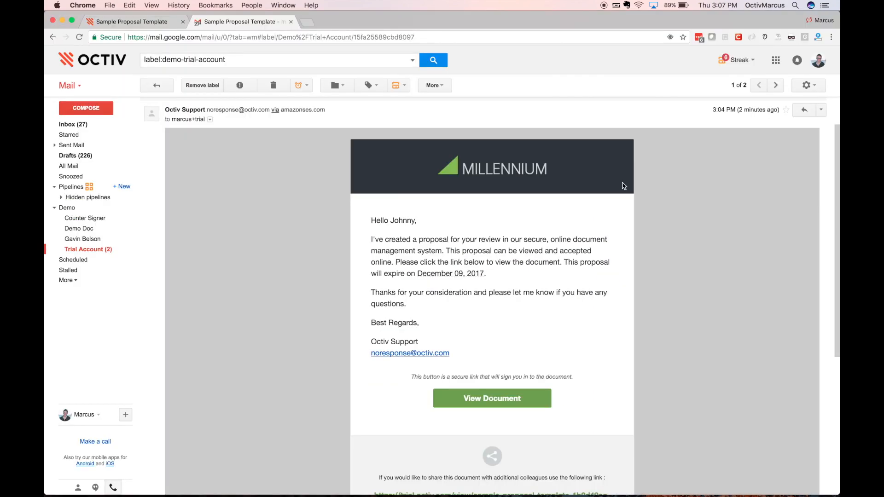
{"action": "left_click", "coordinate": [167, 23]}
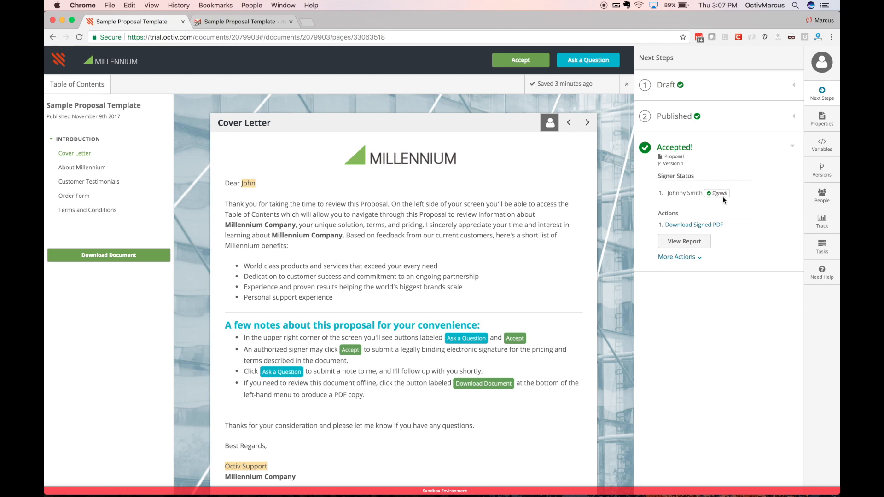
Open the Sample Proposal Template report and show the time spent on each content section
{"action": "left_click", "coordinate": [698, 243]}
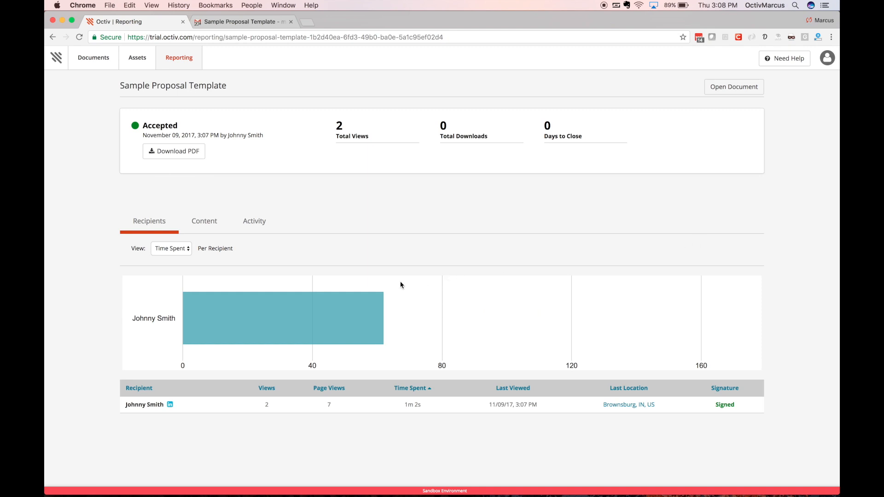
{"action": "left_click", "coordinate": [202, 225]}
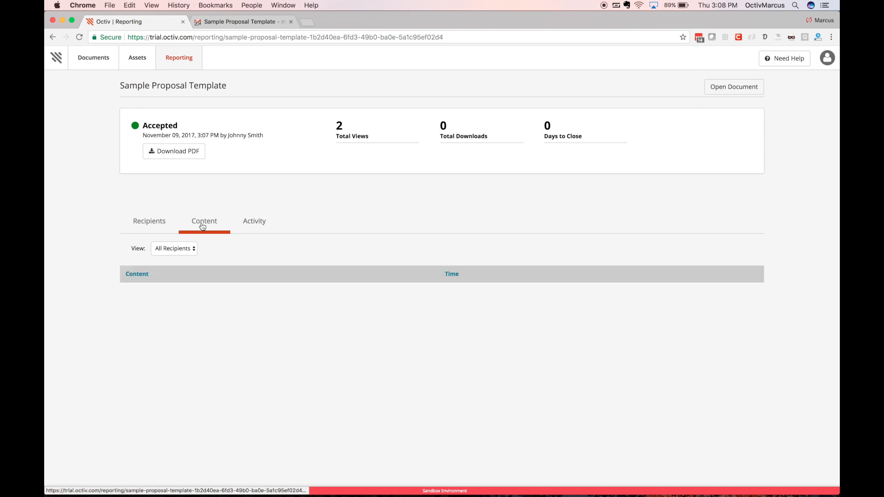